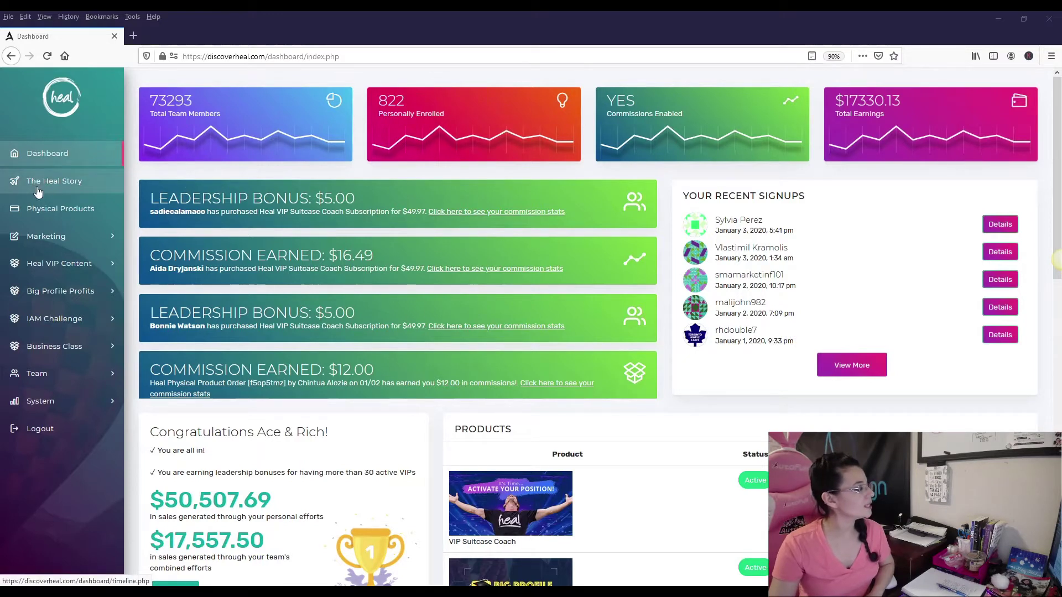
Step: Open the team's Welcome Graphics page and enter the new member's first and last name
{"action": "left_click", "coordinate": [38, 374]}
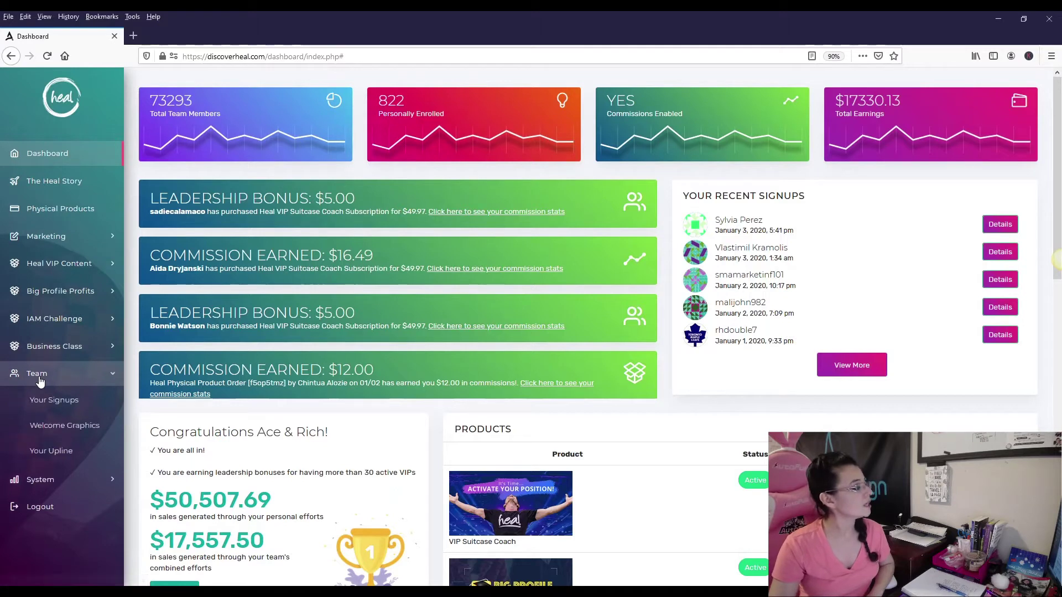
{"action": "left_click", "coordinate": [45, 429]}
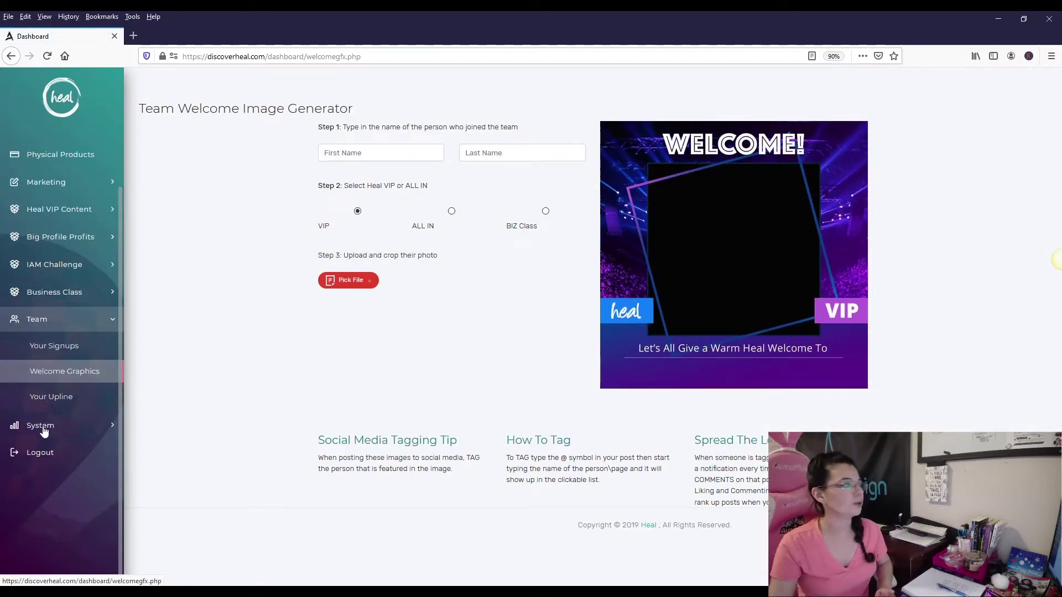
{"action": "left_click", "coordinate": [340, 155]}
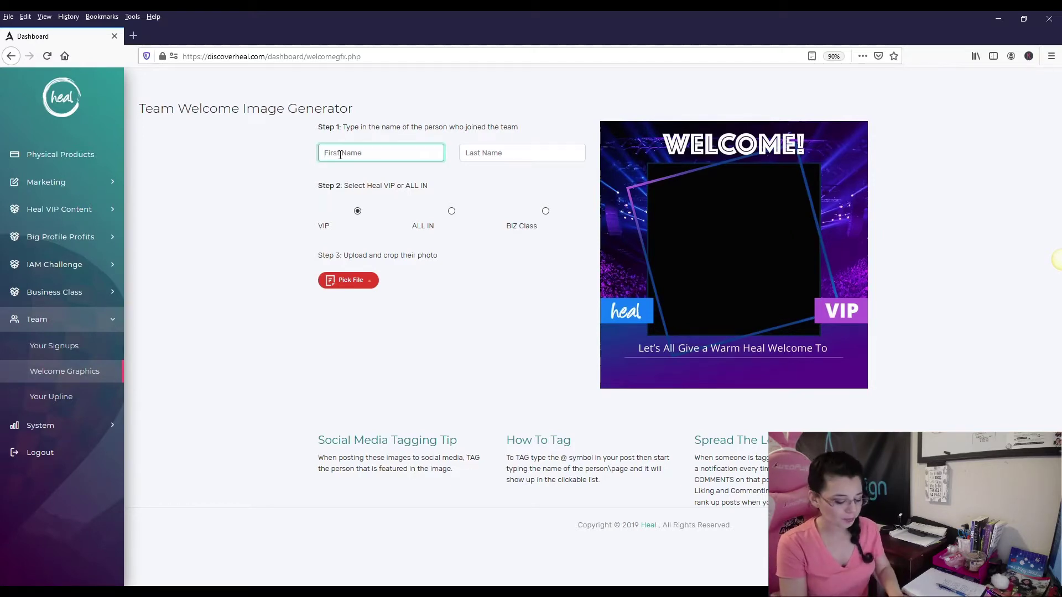
{"action": "type", "text": "John"}
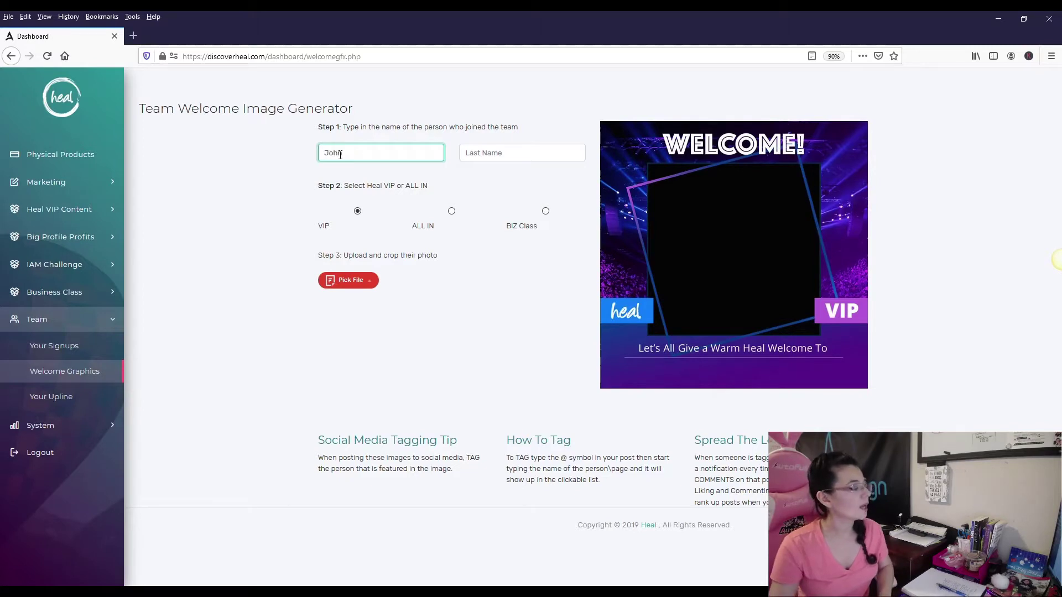
{"action": "left_click", "coordinate": [495, 157]}
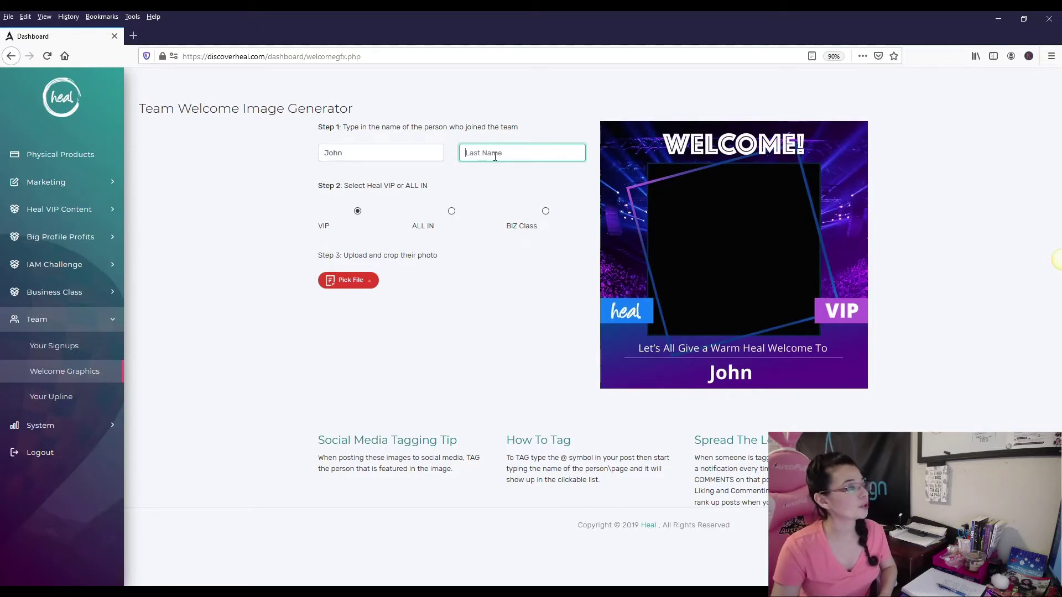
{"action": "type", "text": "Smith"}
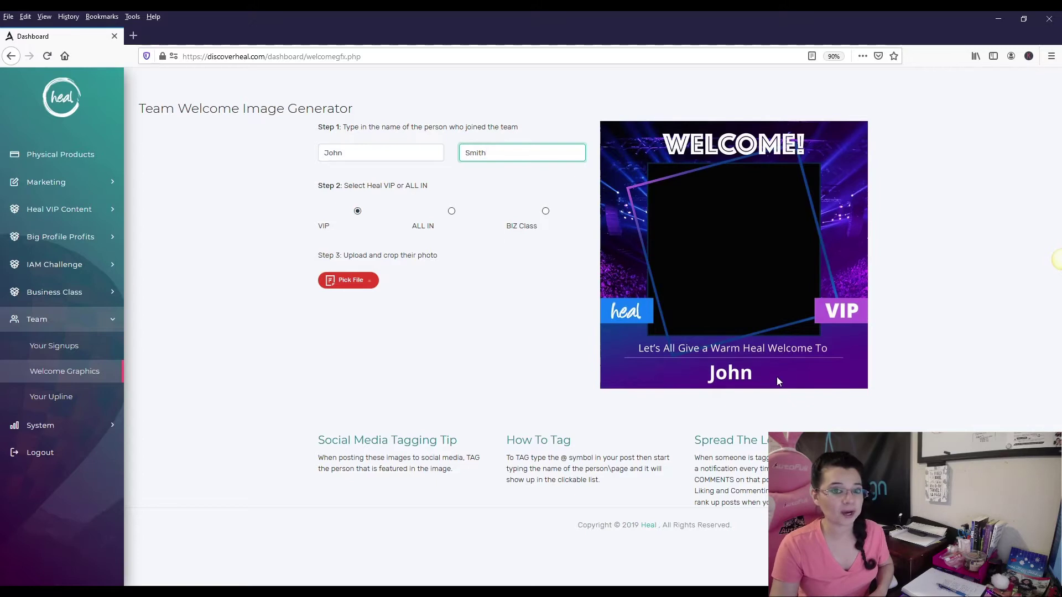
Step: Preview the ALL IN and BIZ Class welcome designs, and select ALL IN for the graphic
{"action": "left_click", "coordinate": [452, 211]}
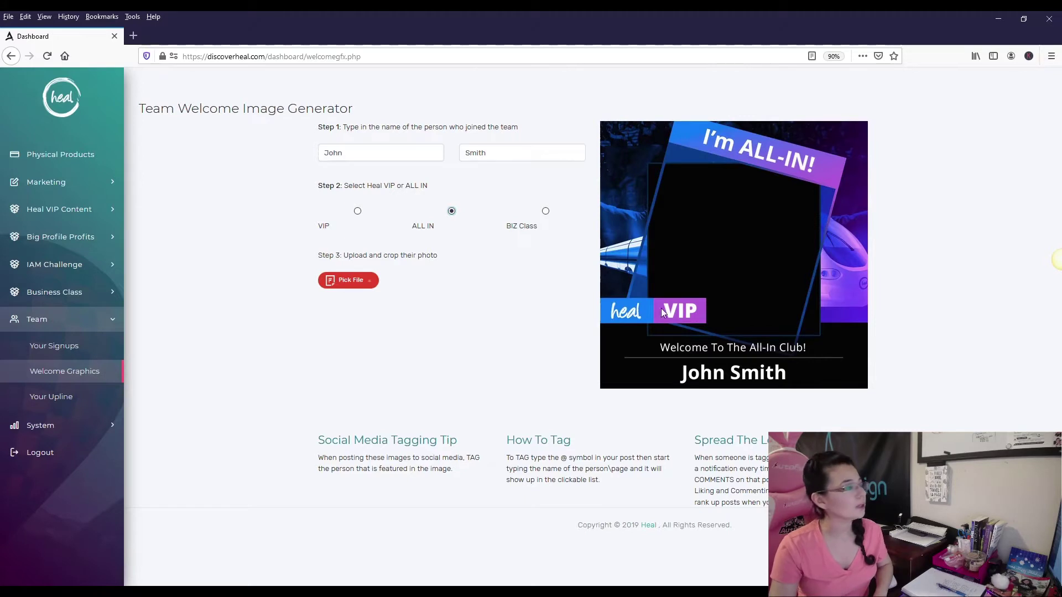
{"action": "left_click", "coordinate": [545, 212]}
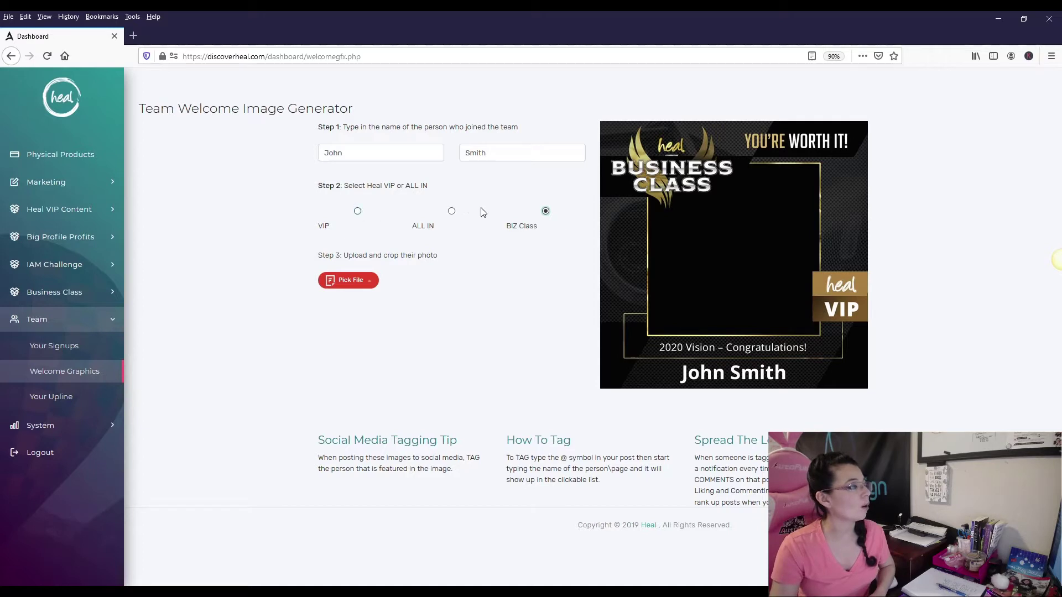
{"action": "left_click", "coordinate": [451, 211]}
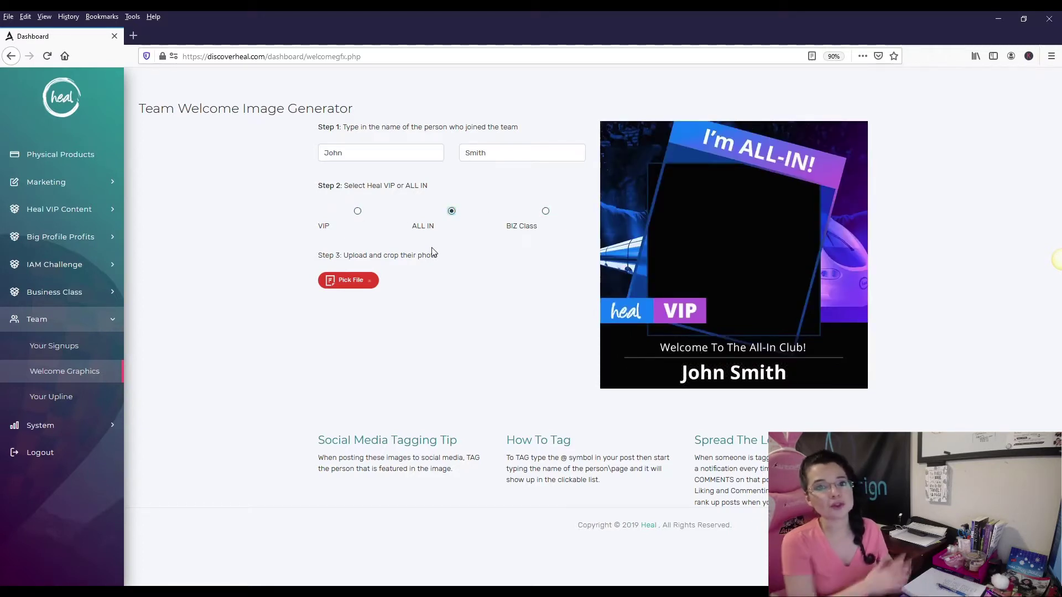
Step: Upload the photo 2019-12-20_0939 from the computer's Pictures folder and accept its square crop for the welcome graphic
{"action": "left_click", "coordinate": [345, 283]}
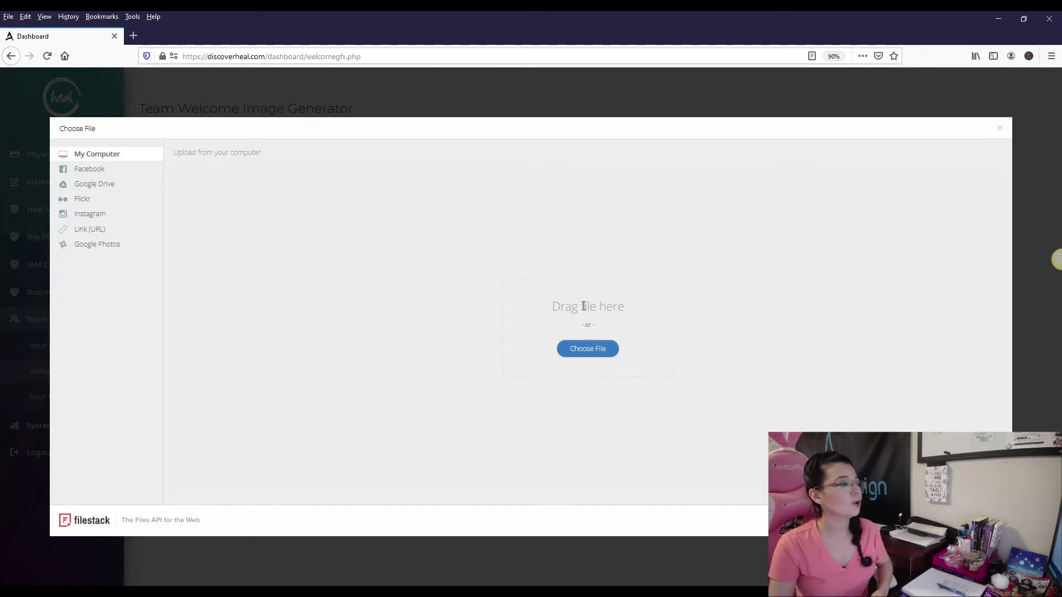
{"action": "left_click", "coordinate": [595, 360]}
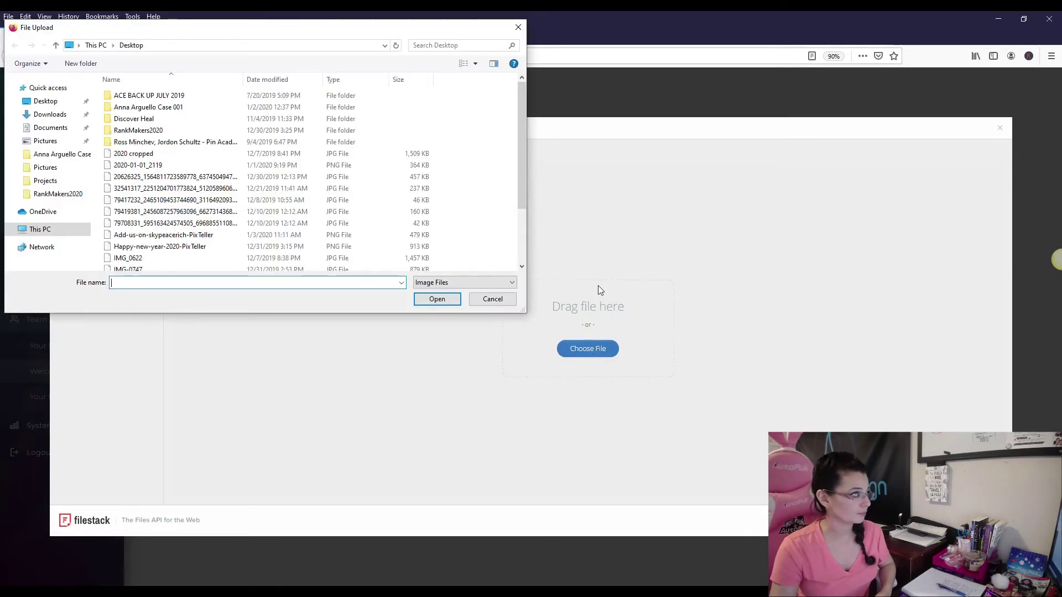
{"action": "left_click", "coordinate": [58, 88]}
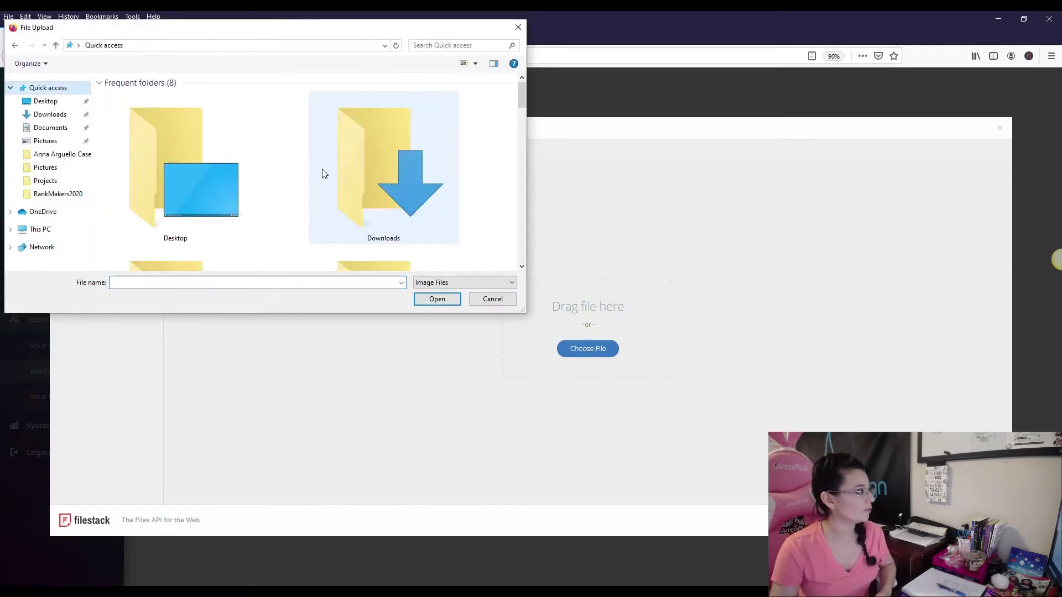
{"action": "scroll", "coordinate": [314, 171], "scroll_direction": "down", "scroll_amount": 15}
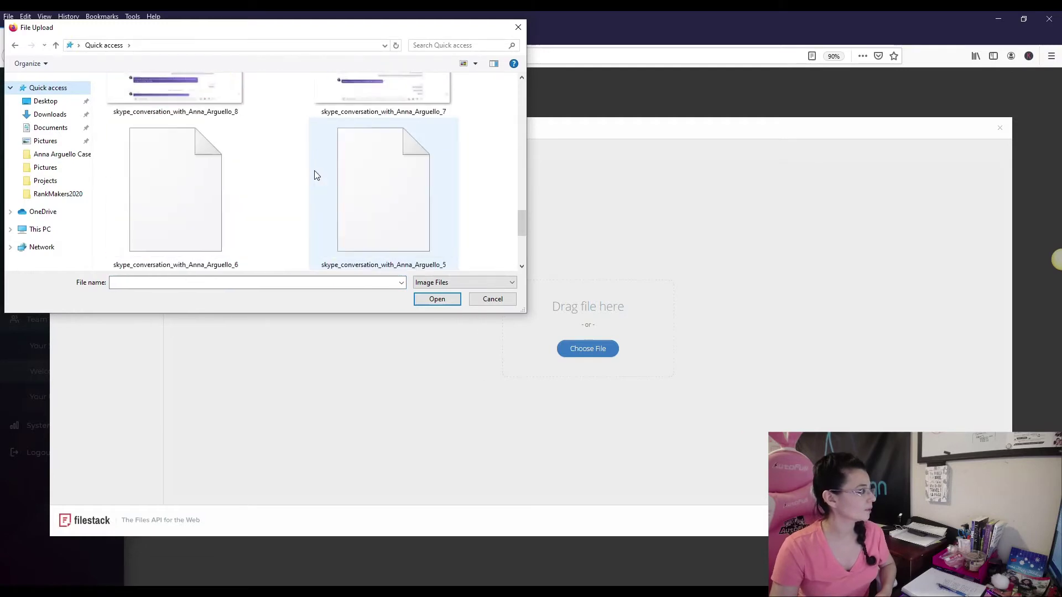
{"action": "left_click", "coordinate": [45, 142]}
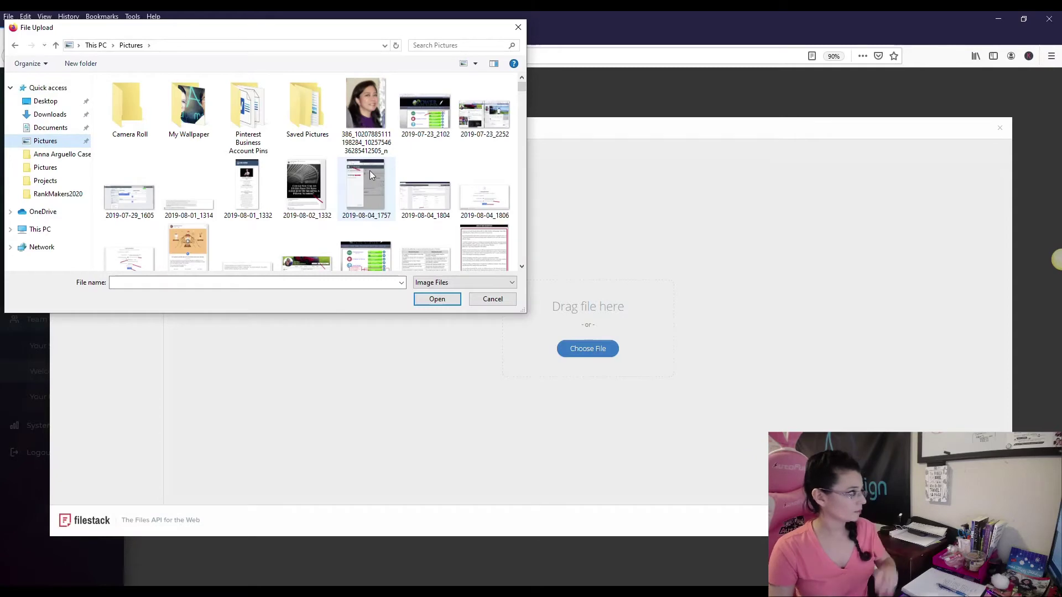
{"action": "scroll", "coordinate": [370, 174], "scroll_direction": "down", "scroll_amount": 10}
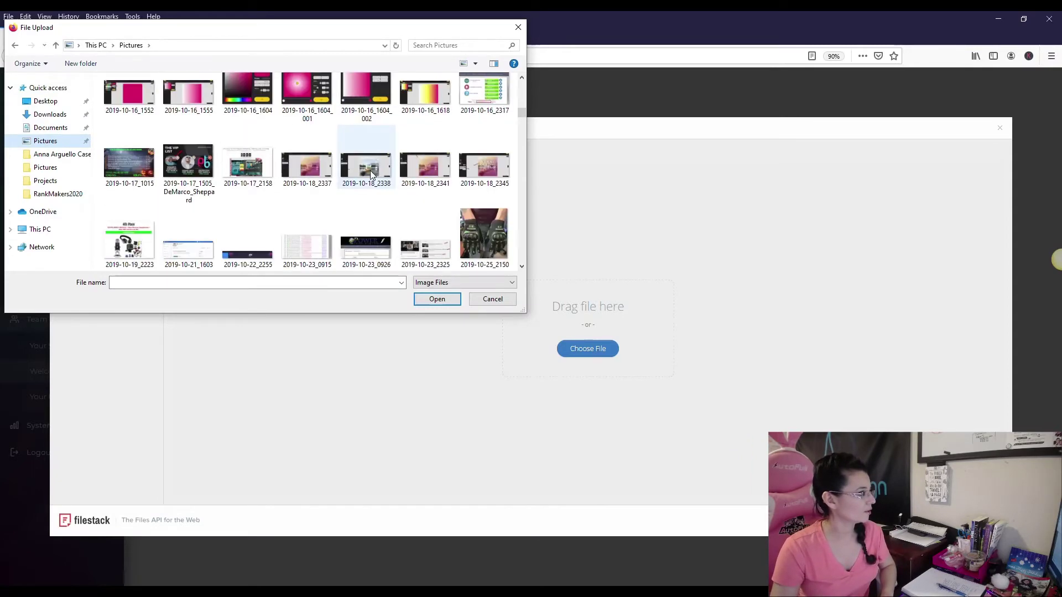
{"action": "scroll", "coordinate": [370, 175], "scroll_direction": "down", "scroll_amount": 10}
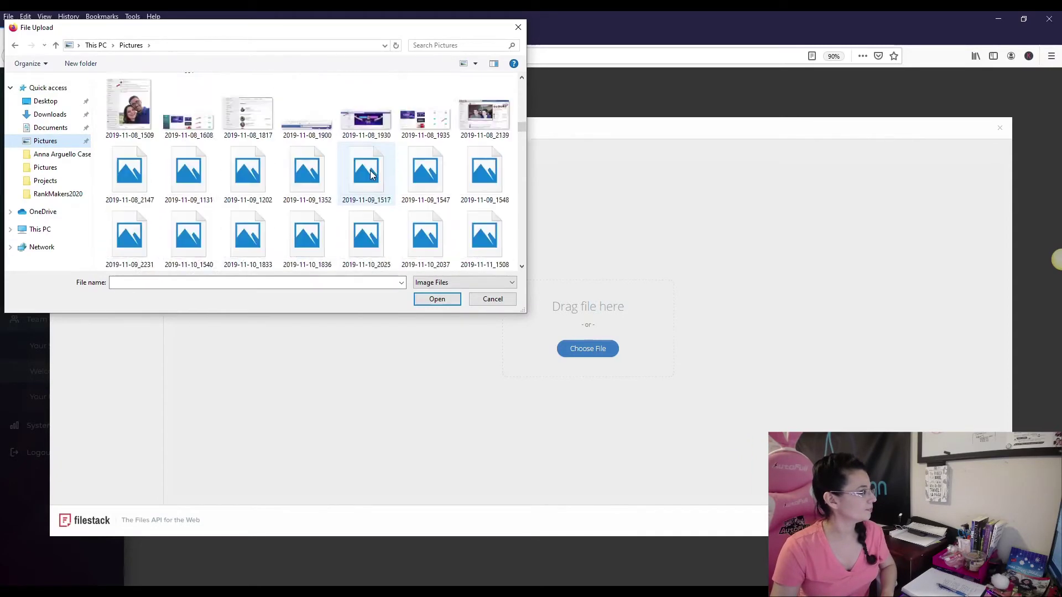
{"action": "scroll", "coordinate": [370, 175], "scroll_direction": "down", "scroll_amount": 10}
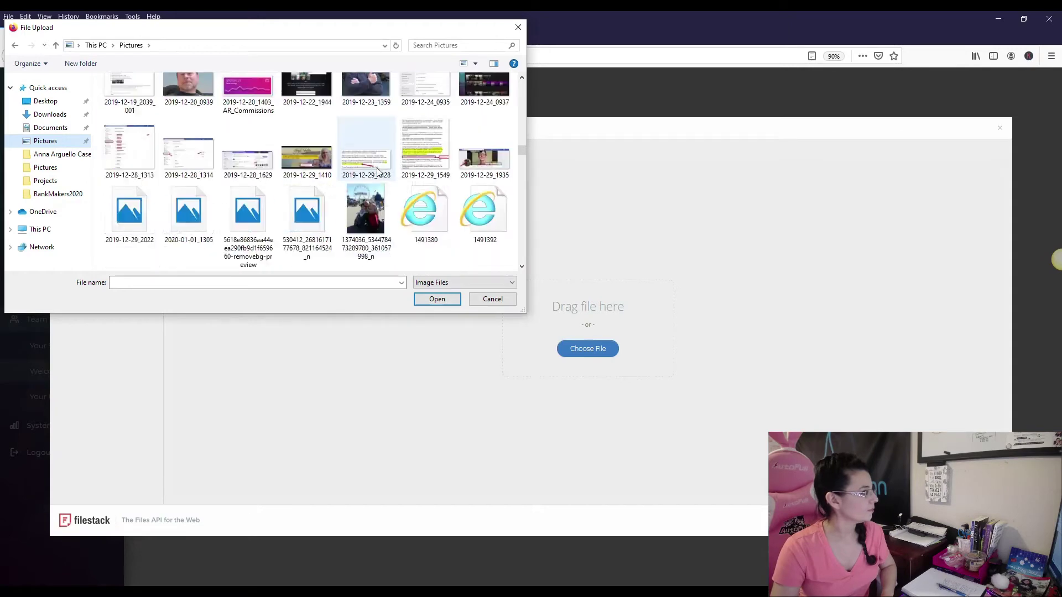
{"action": "scroll", "coordinate": [254, 175], "scroll_direction": "up", "scroll_amount": 1}
{"action": "left_click", "coordinate": [188, 156]}
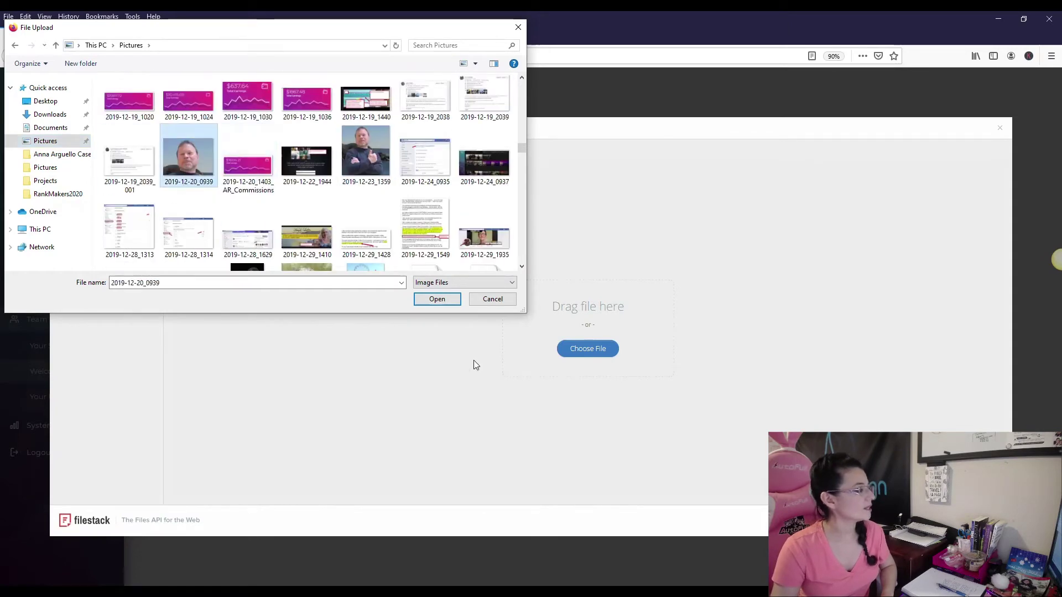
{"action": "left_click", "coordinate": [436, 297]}
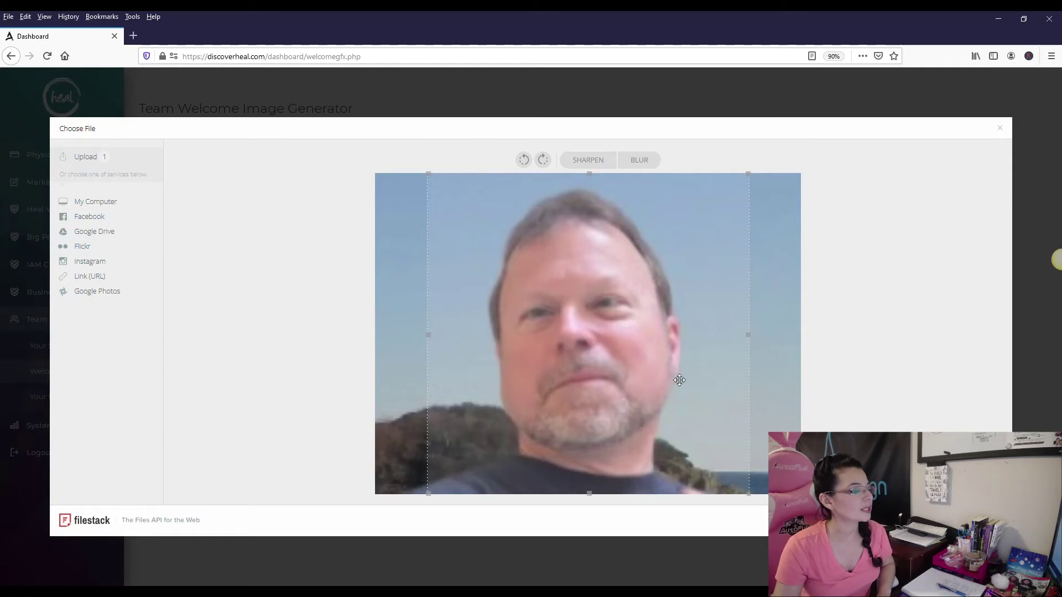
{"action": "left_click", "coordinate": [976, 520]}
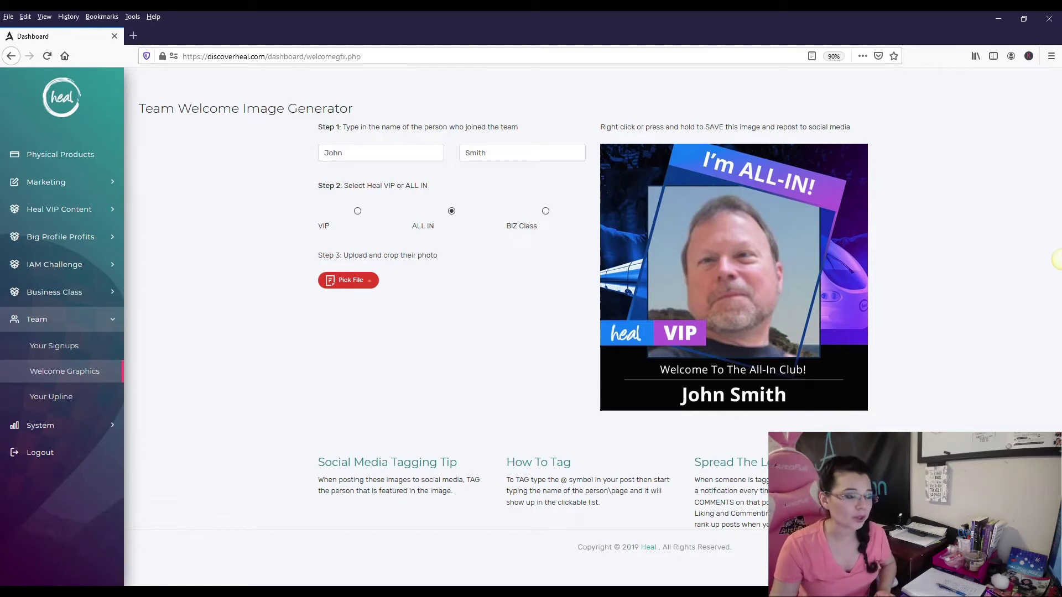
Step: Save the generated welcome image to the Pictures folder, using the member's full name followed by "vipallin" as the file name
{"action": "right_click", "coordinate": [739, 231]}
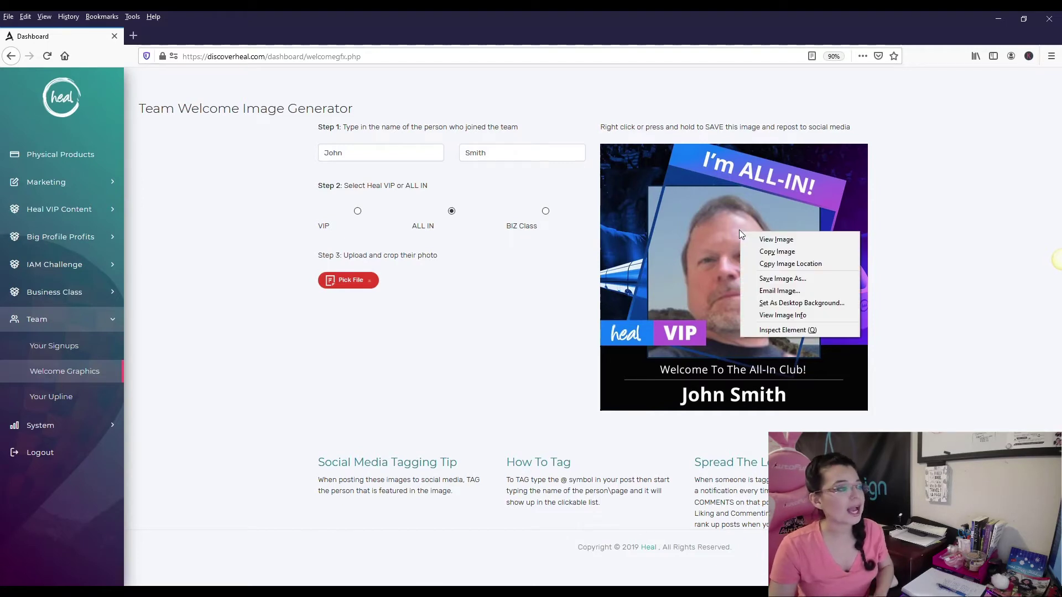
{"action": "left_click", "coordinate": [774, 281]}
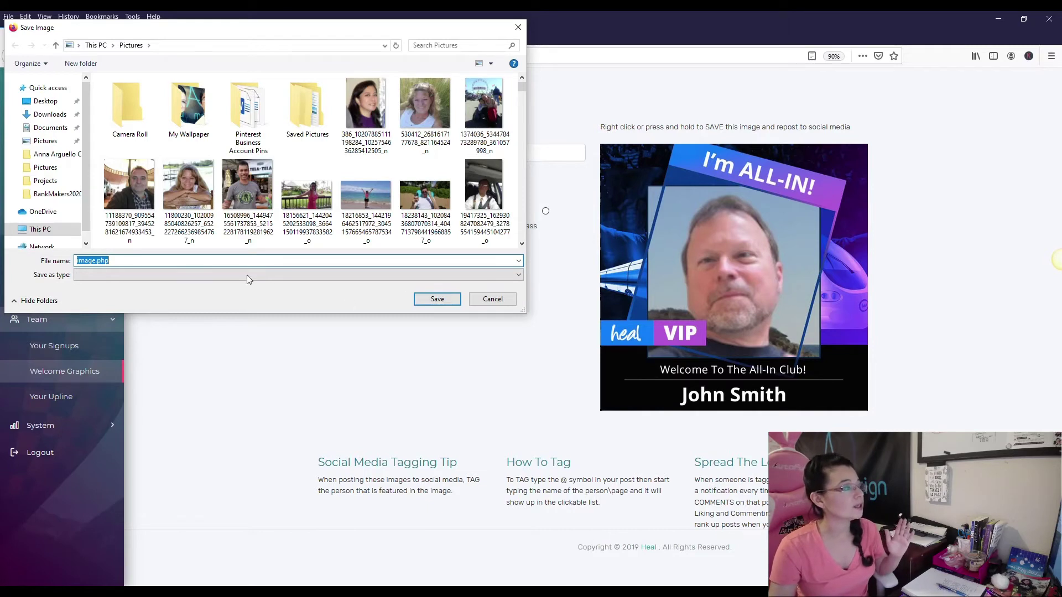
{"action": "double_click", "coordinate": [127, 261]}
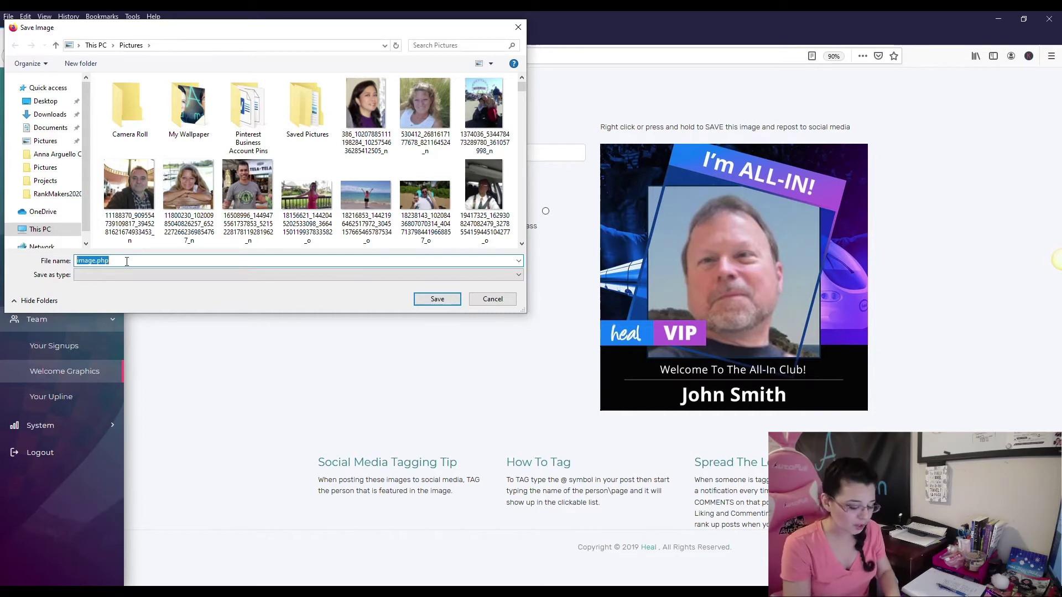
{"action": "type", "text": "j"}
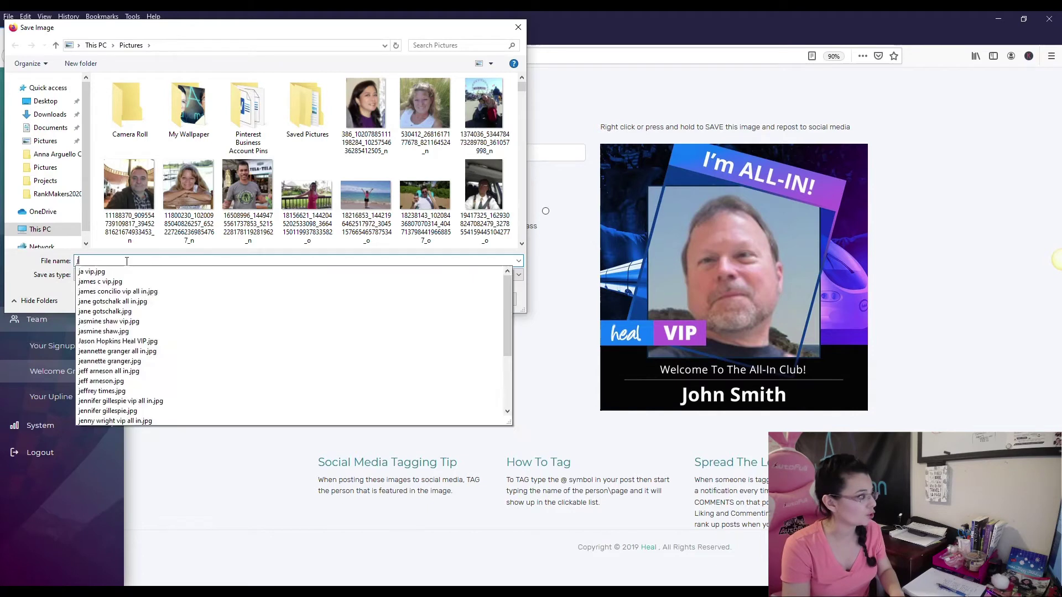
{"action": "type", "text": "ohnsmith"}
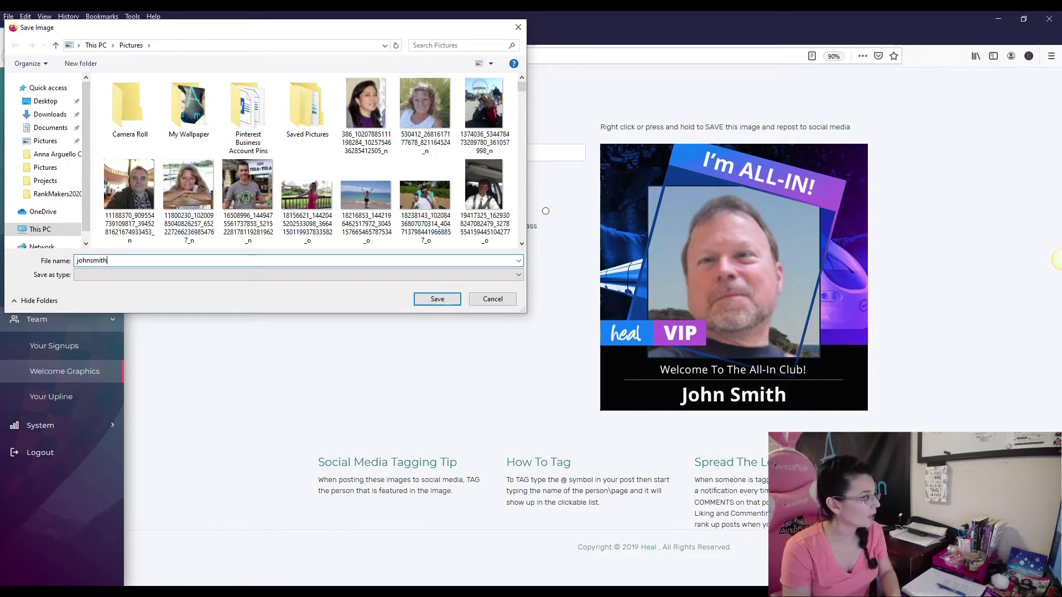
{"action": "type", "text": "vip"}
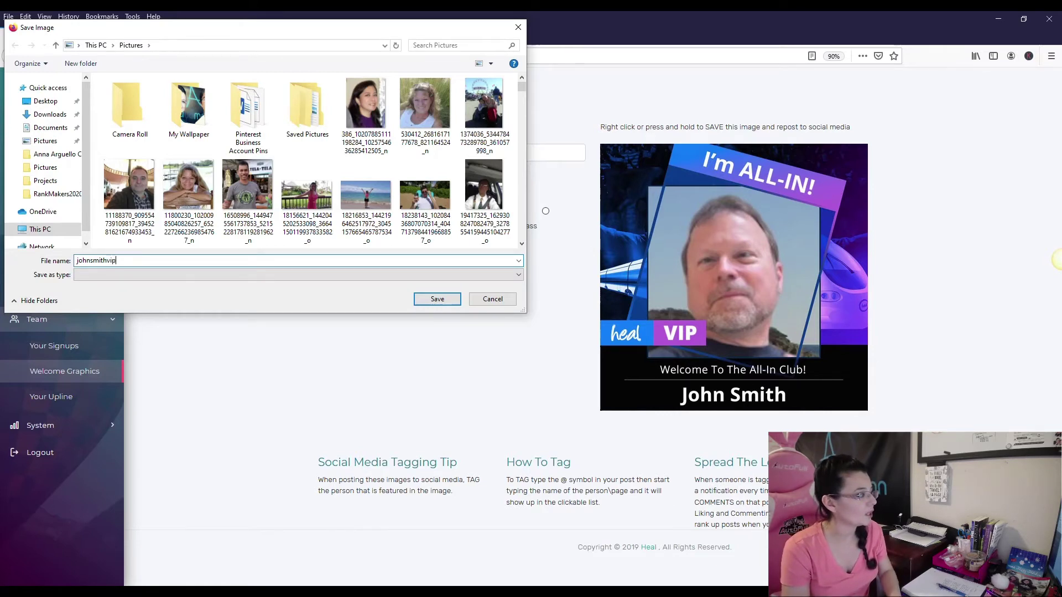
{"action": "type", "text": "allin"}
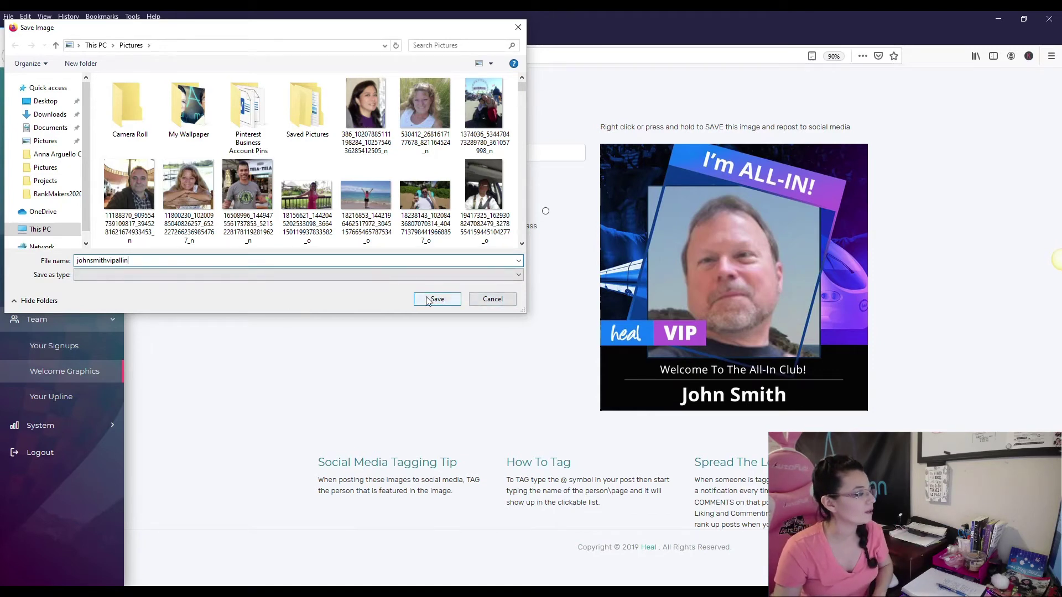
{"action": "left_click", "coordinate": [47, 142]}
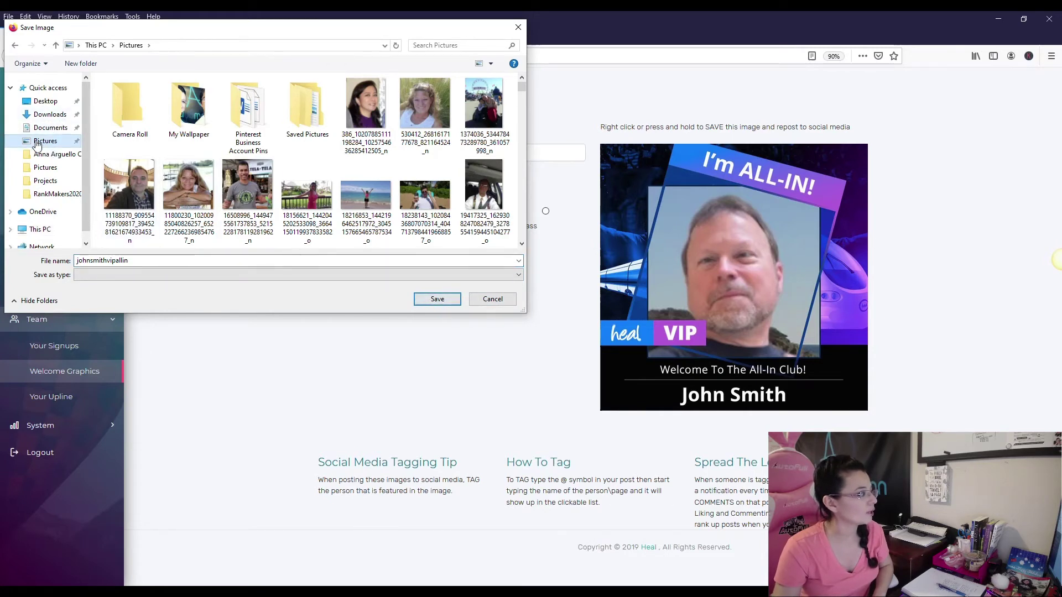
{"action": "left_click", "coordinate": [429, 299]}
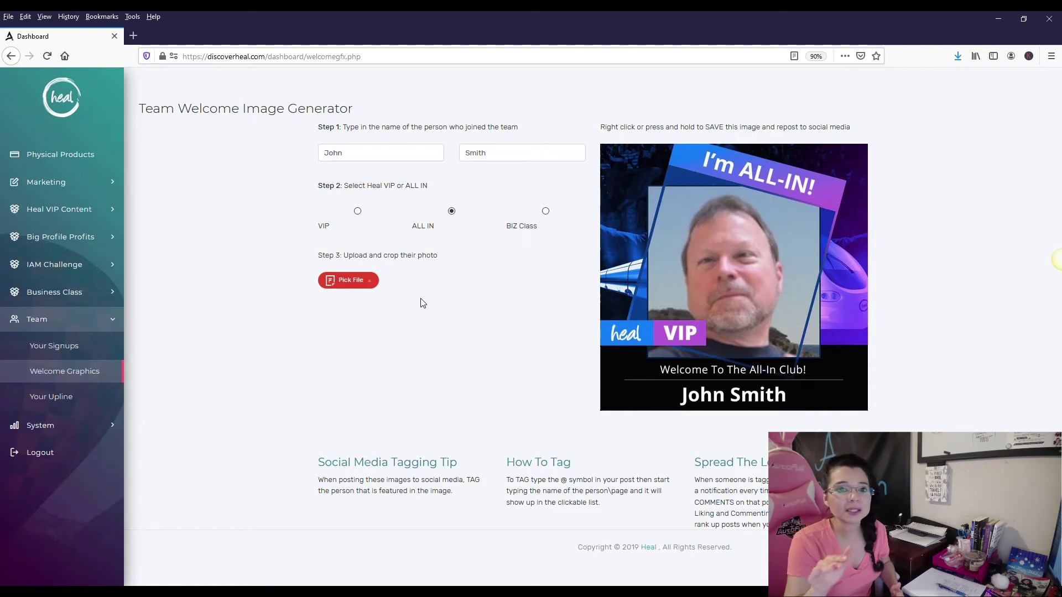
Step: Open the member's first name for editing in the welcome image generator
{"action": "left_click", "coordinate": [375, 152]}
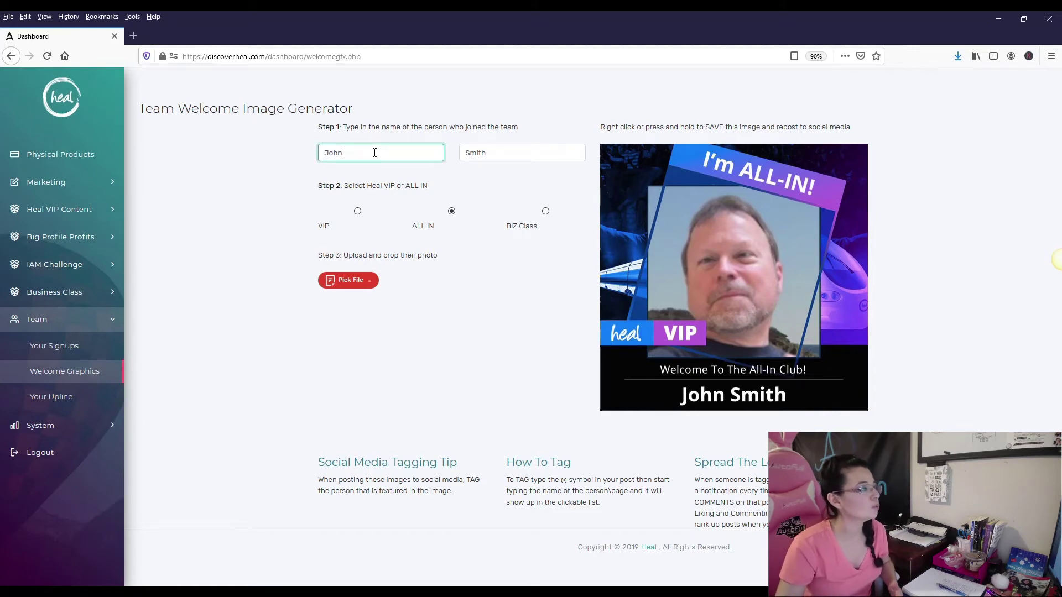